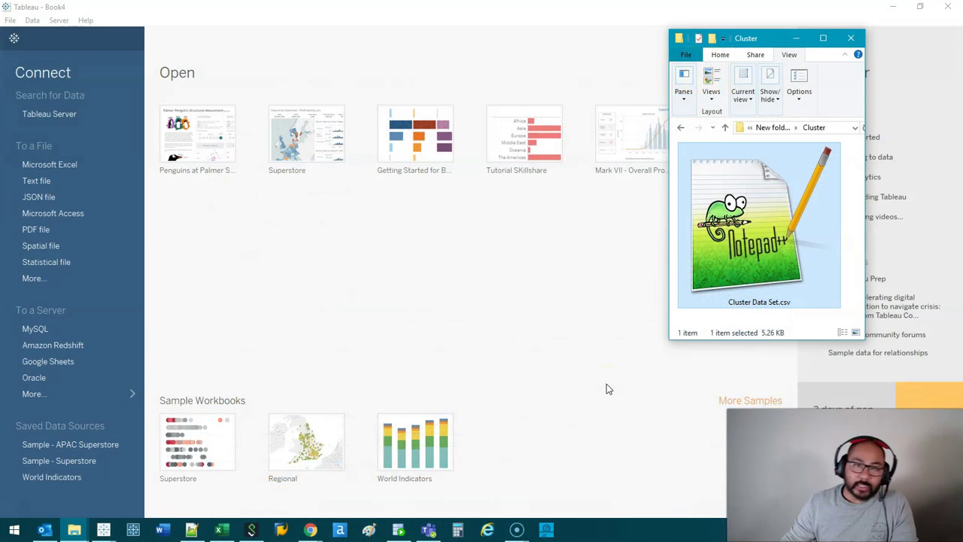
# Bring up the folder holding Cluster Data Set.csv beside the Tableau start page.
pyautogui.click(609, 375)
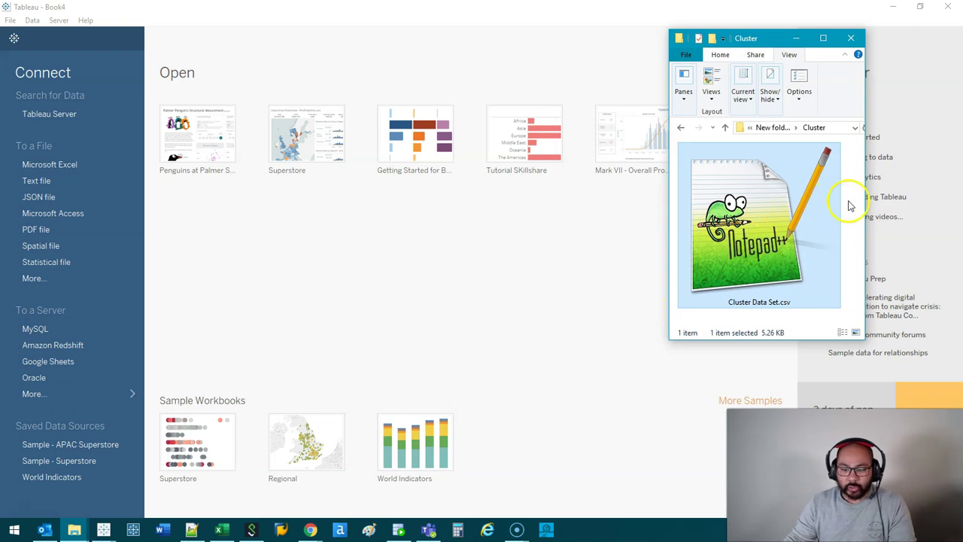
# Connect to Cluster Data Set.csv and inspect its Risk Level, X-Axis and Y-Axis values in the preview.
pyautogui.moveTo(780, 237); pyautogui.dragTo(268, 275)
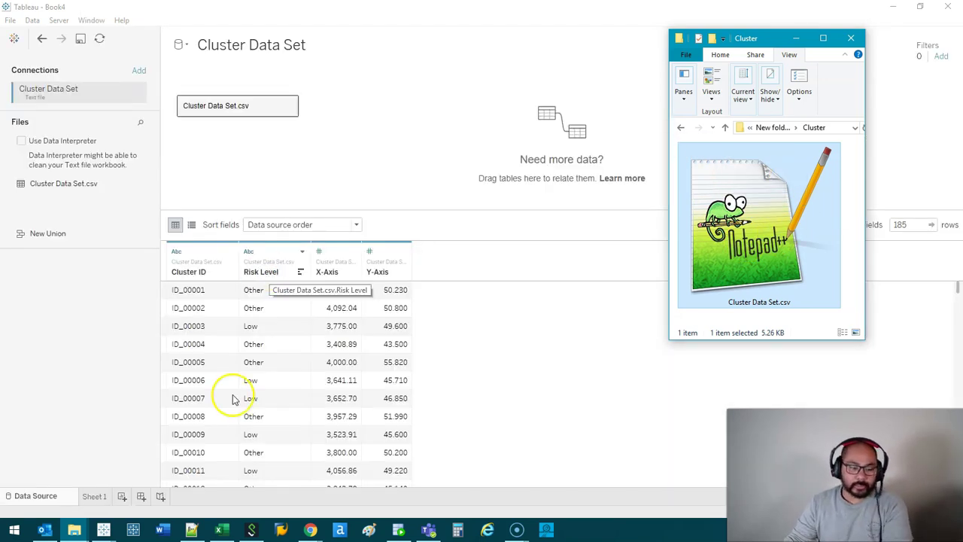
pyautogui.click(369, 173)
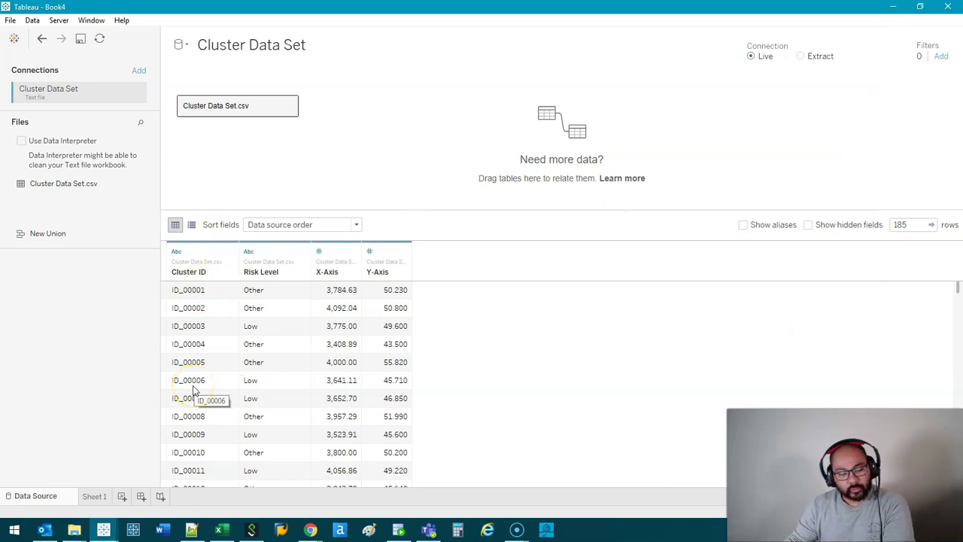
pyautogui.moveTo(252, 298)
pyautogui.mouseDown()
pyautogui.moveTo(263, 299)
pyautogui.moveTo(276, 403)
pyautogui.mouseUp()
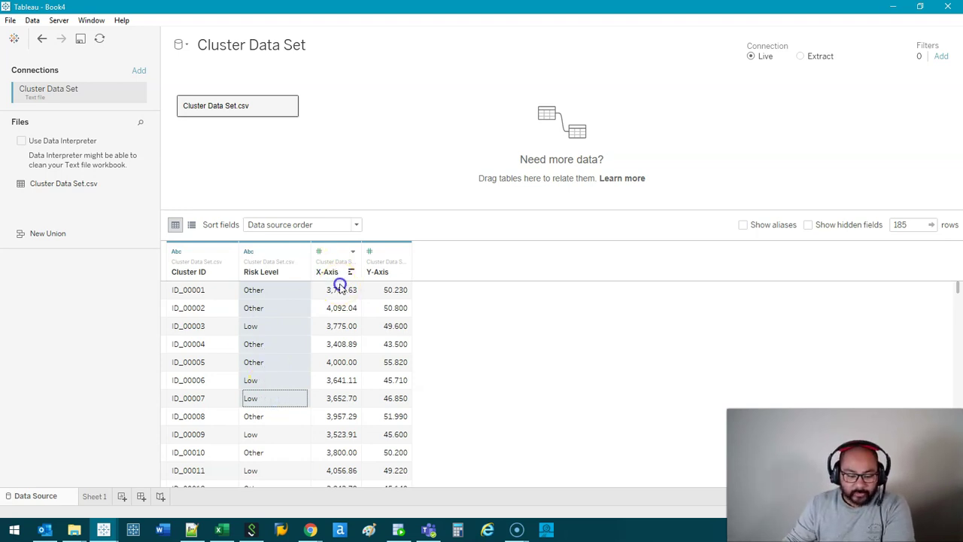
pyautogui.moveTo(338, 290); pyautogui.dragTo(329, 397)
pyautogui.moveTo(389, 291); pyautogui.dragTo(369, 416)
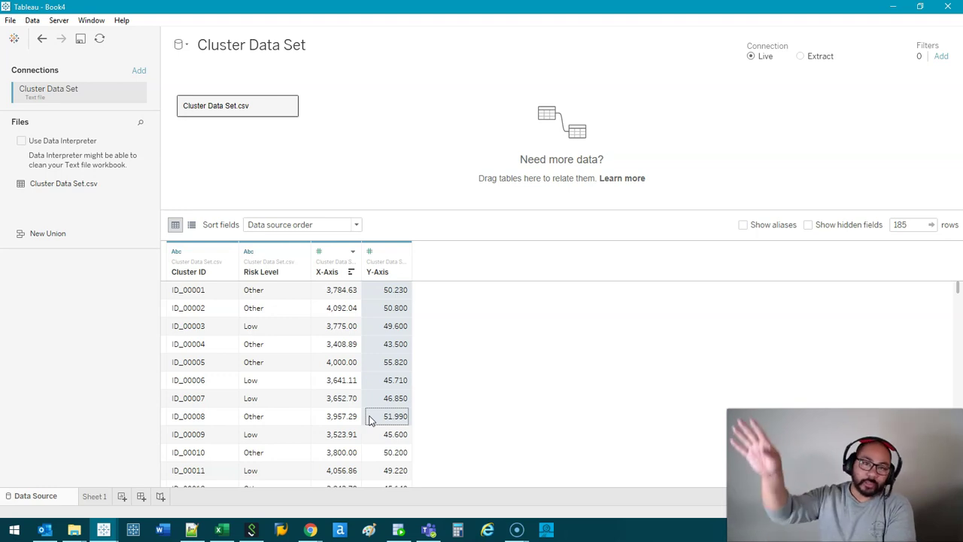
# On Sheet 1, plot X-Axis against Y-Axis with Cluster ID as detail, fitted to Entire View.
pyautogui.click(95, 496)
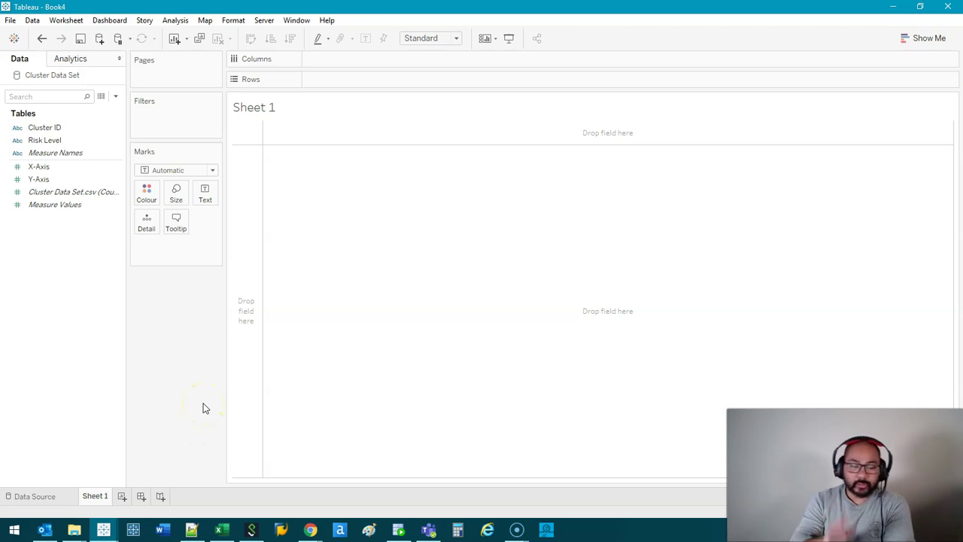
pyautogui.moveTo(175, 151)
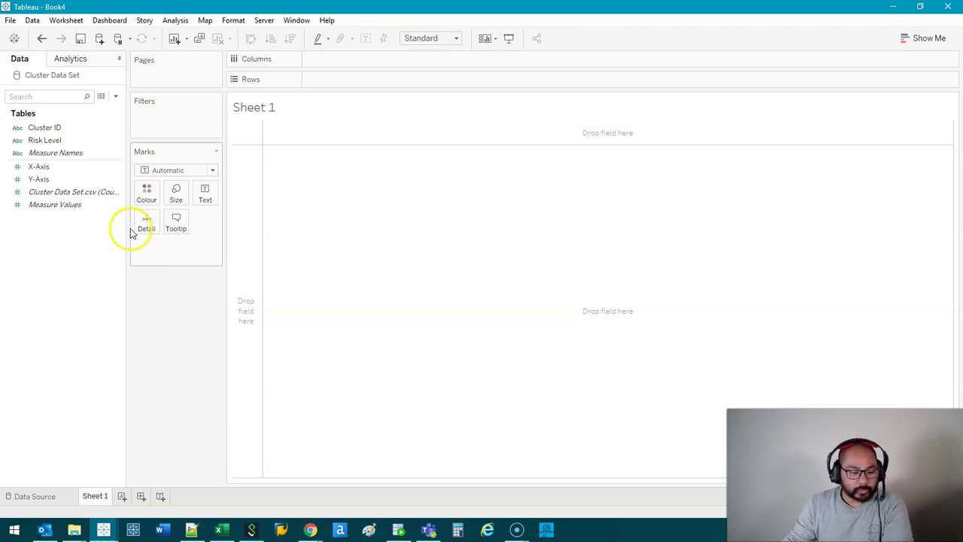
pyautogui.moveTo(128, 233); pyautogui.dragTo(158, 226)
pyautogui.click(73, 167)
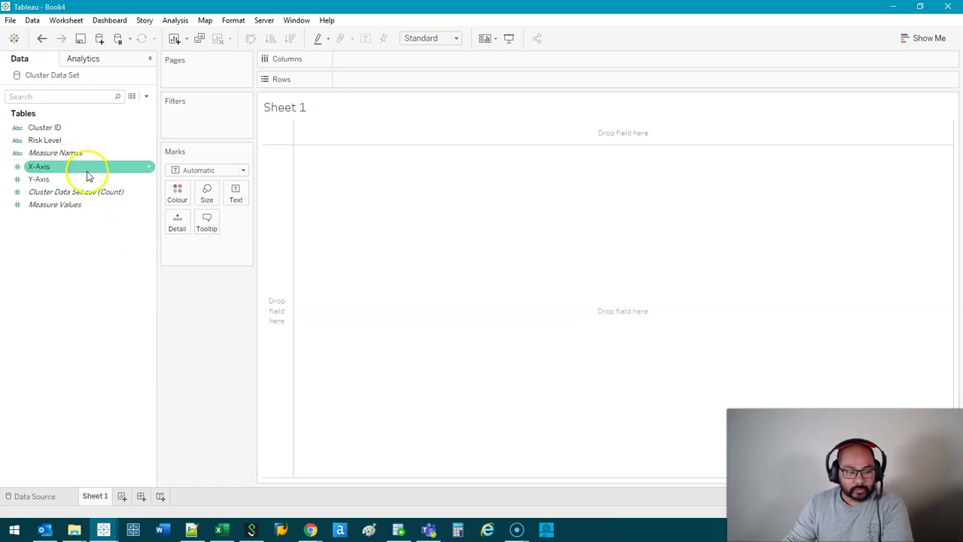
pyautogui.moveTo(72, 167); pyautogui.dragTo(364, 61)
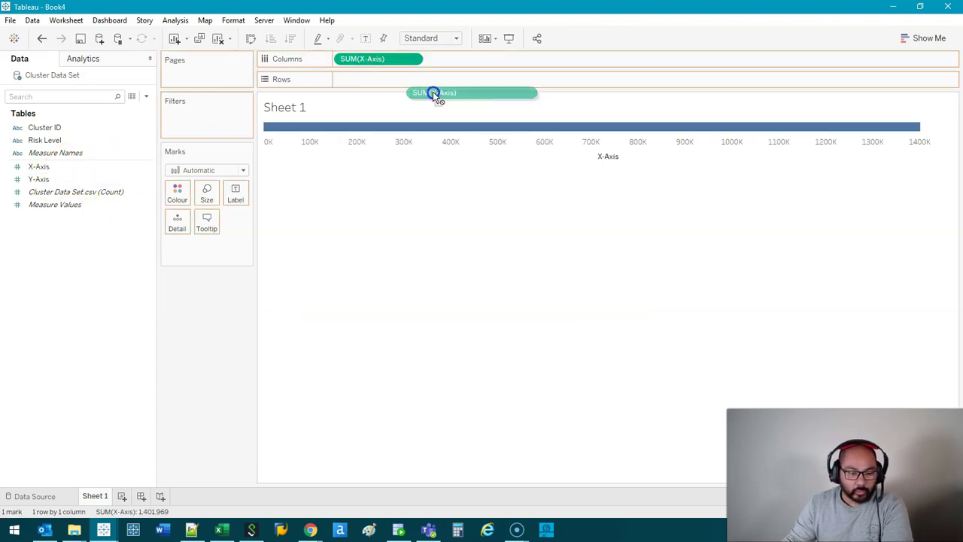
pyautogui.moveTo(53, 181); pyautogui.dragTo(424, 80)
pyautogui.moveTo(49, 132); pyautogui.dragTo(180, 230)
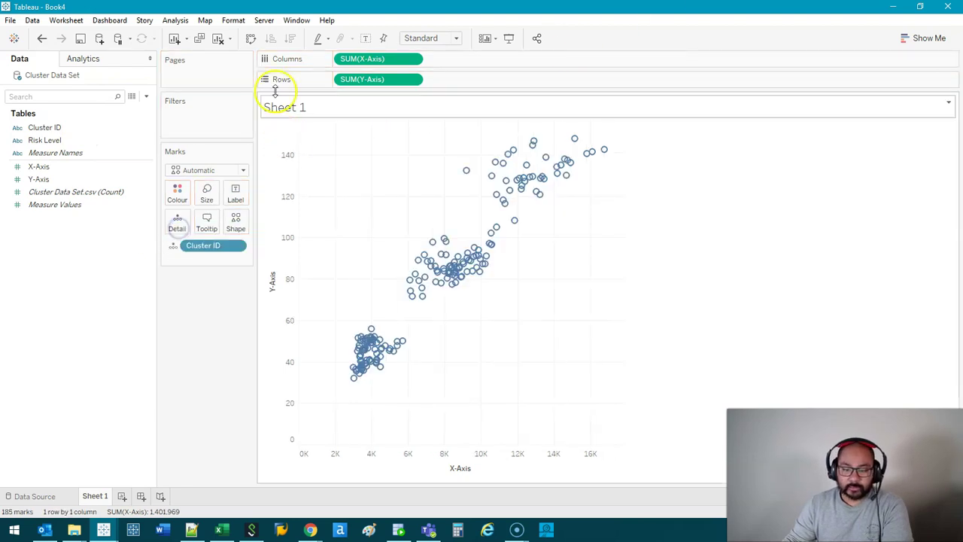
pyautogui.click(425, 39)
pyautogui.click(450, 82)
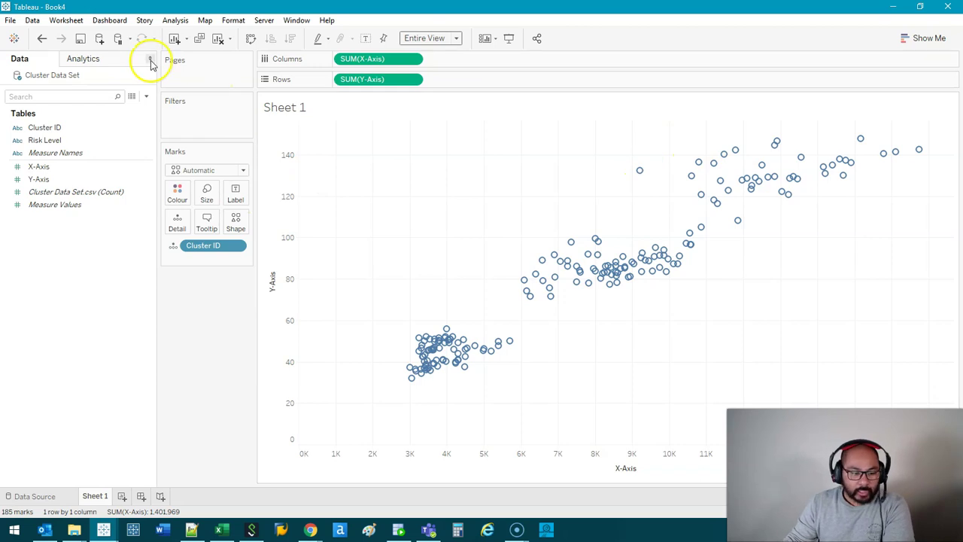
# Add Cluster from the Analytics pane to the scatter plot and edit Number of Clusters to 6.
pyautogui.click(101, 65)
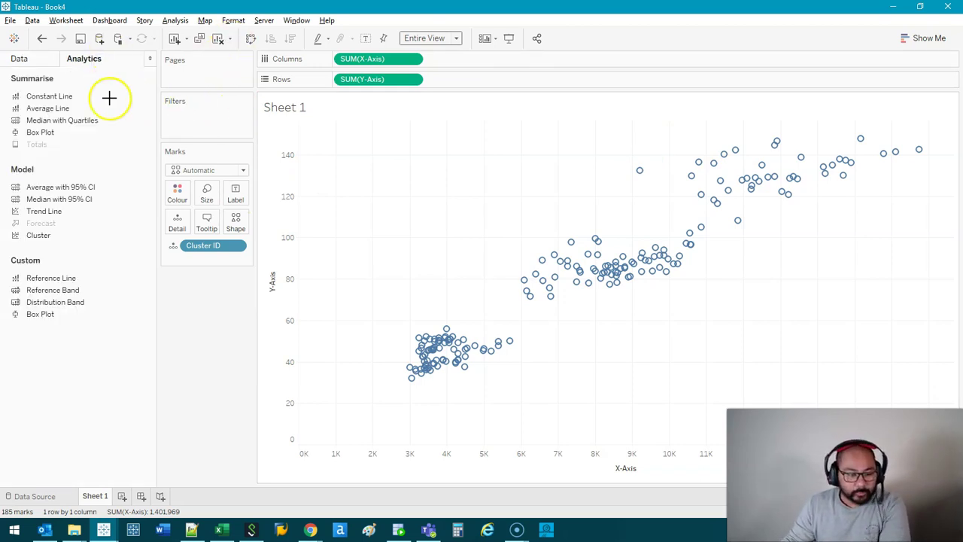
pyautogui.moveTo(126, 53); pyautogui.dragTo(127, 74)
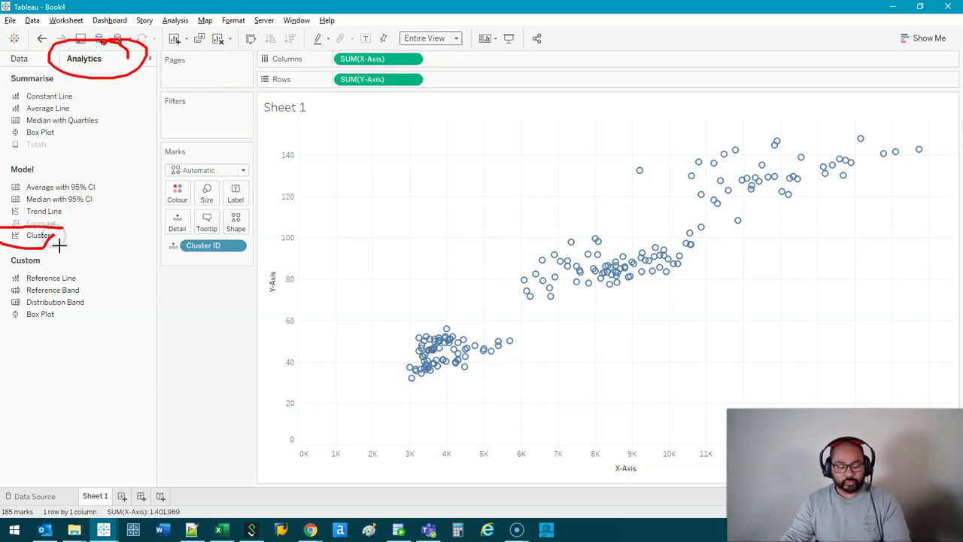
pyautogui.press('Escape')
pyautogui.moveTo(42, 238); pyautogui.dragTo(363, 154)
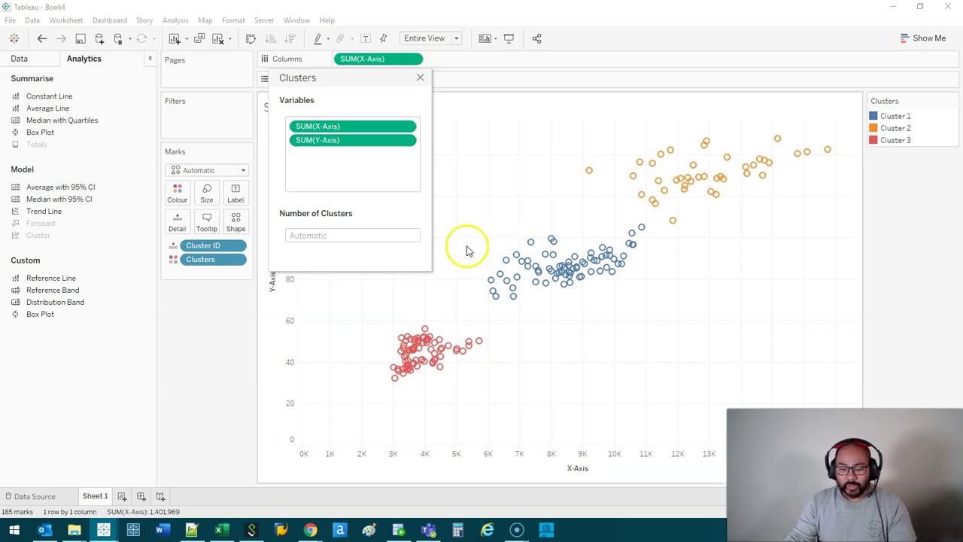
pyautogui.moveTo(561, 277)
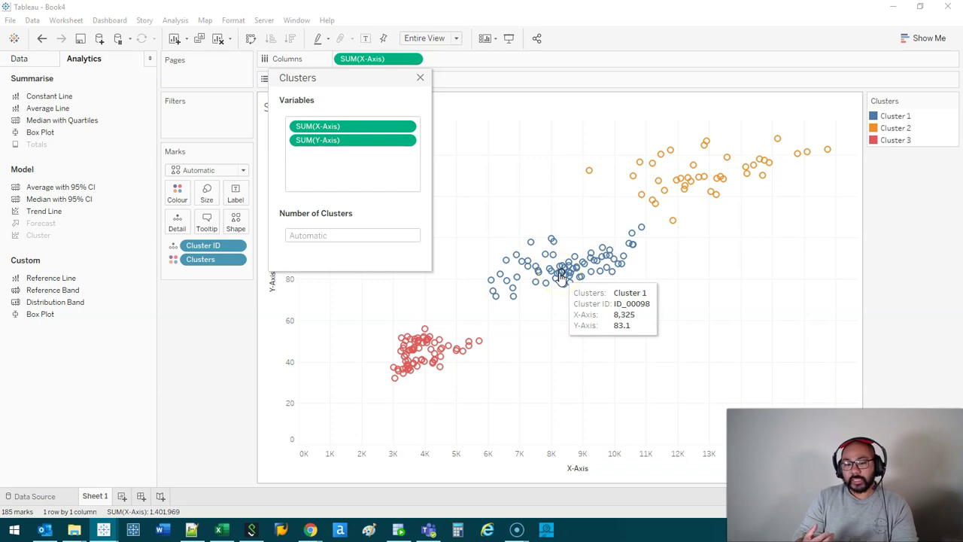
pyautogui.click(329, 233)
pyautogui.write('6')
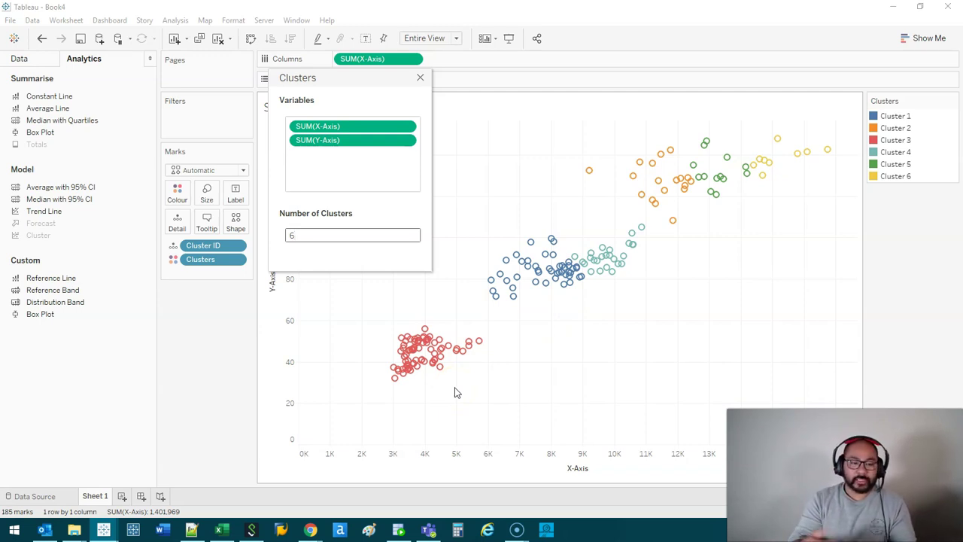
pyautogui.click(319, 234)
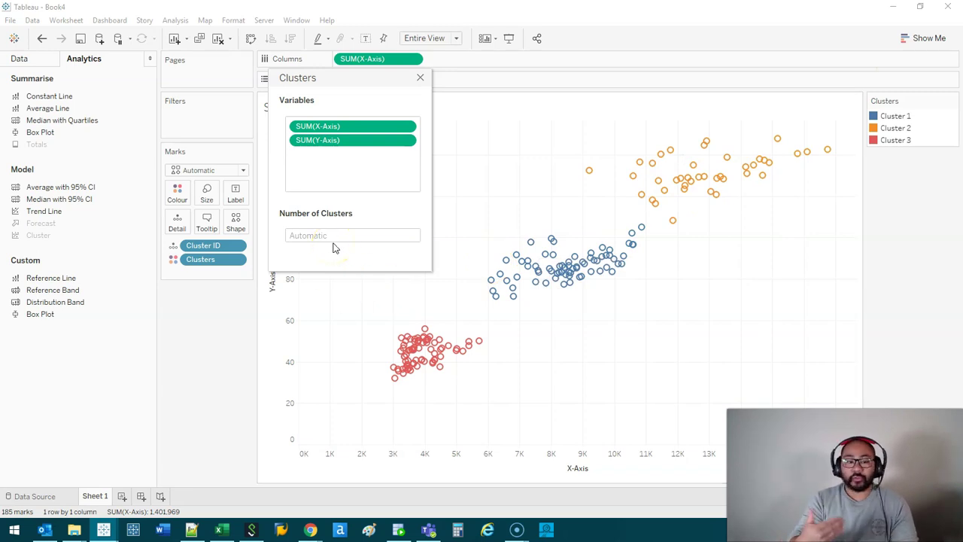
# Add Risk Level as a clustering variable alongside X-Axis and Y-Axis, with Number of Clusters at 6.
pyautogui.click(41, 66)
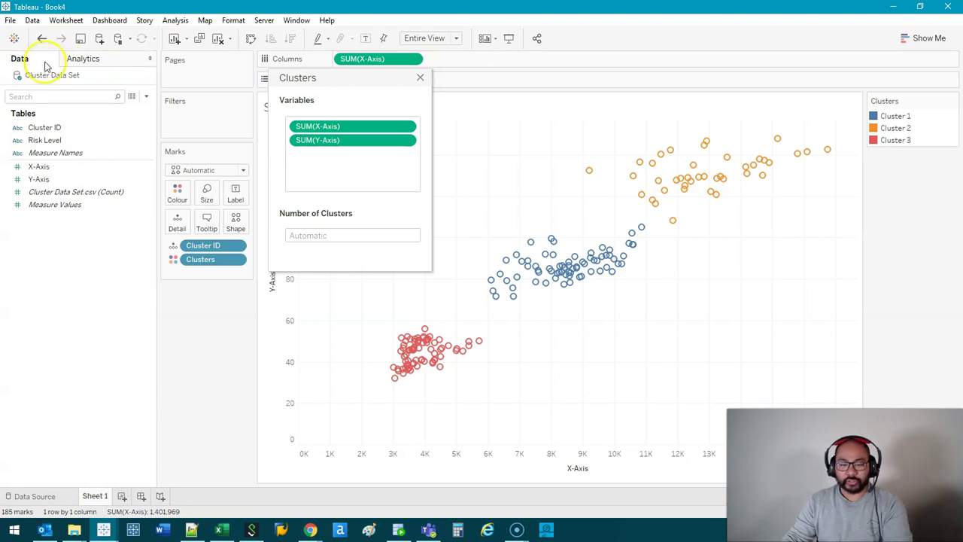
pyautogui.moveTo(352, 126)
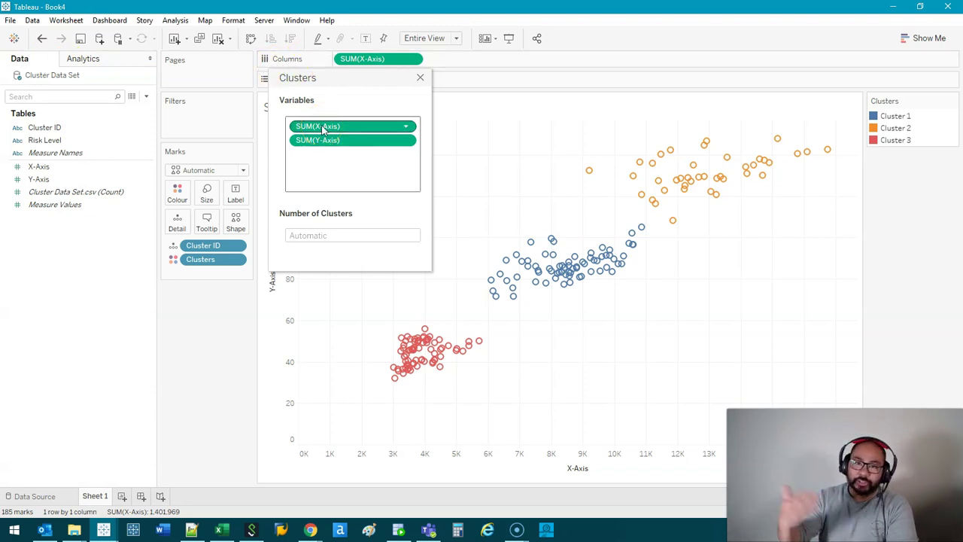
pyautogui.click(53, 142)
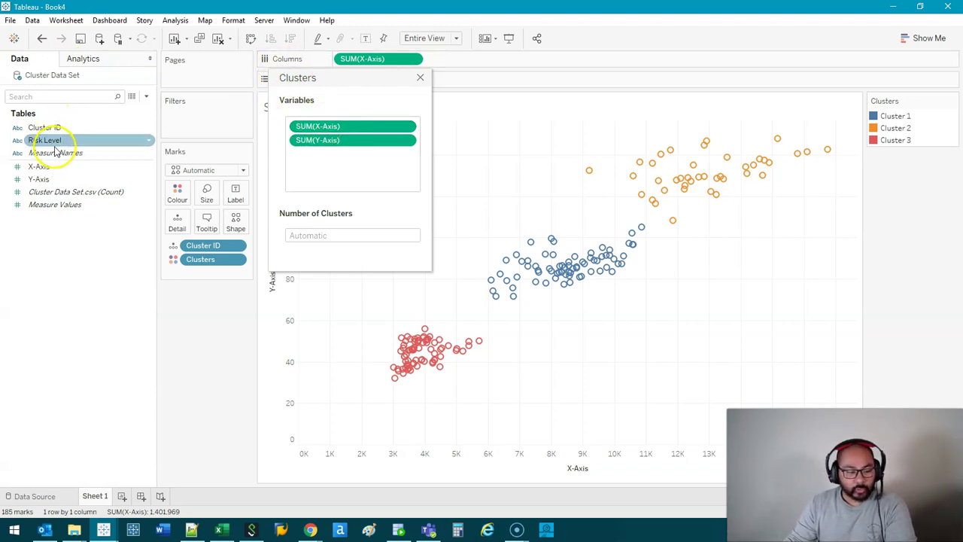
pyautogui.moveTo(44, 143); pyautogui.dragTo(323, 157)
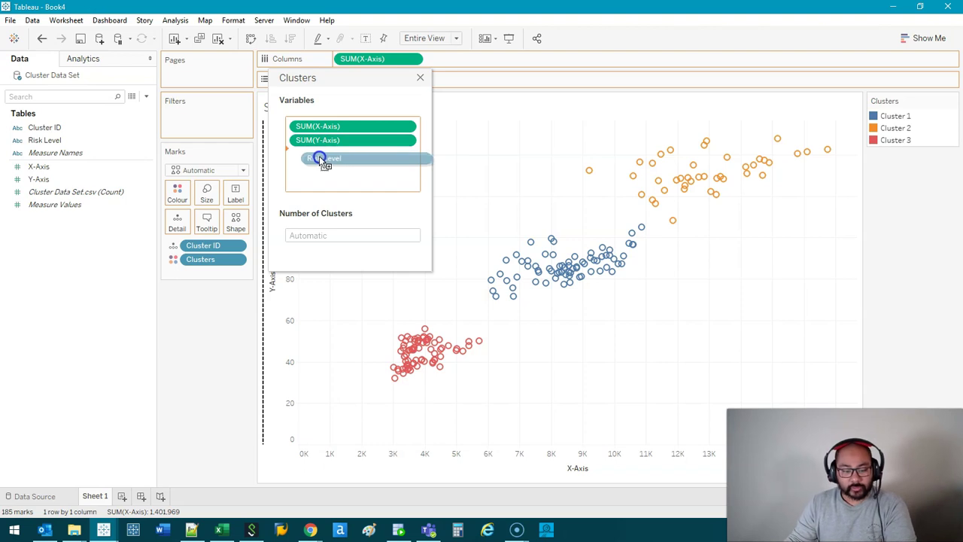
pyautogui.moveTo(323, 156); pyautogui.dragTo(318, 156)
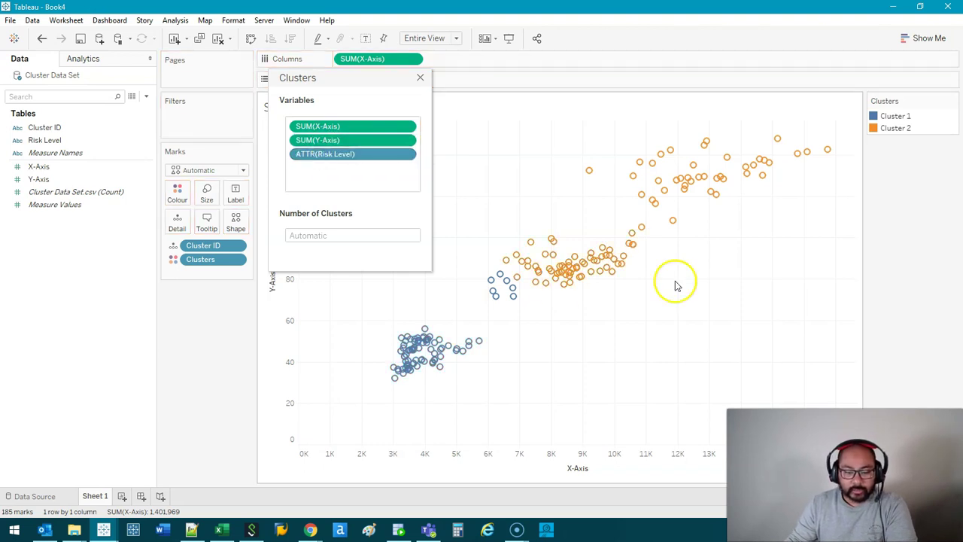
pyautogui.click(330, 238)
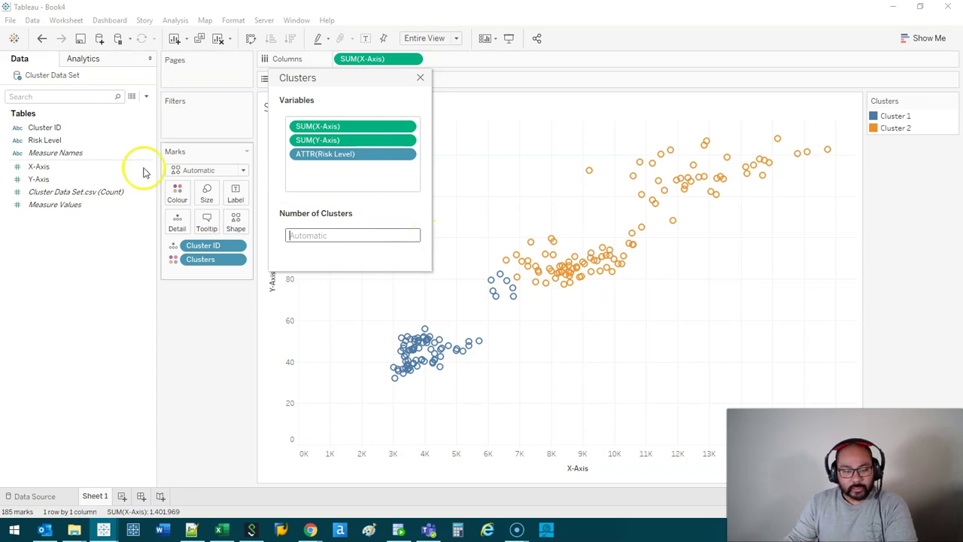
pyautogui.click(403, 240)
pyautogui.write('6')
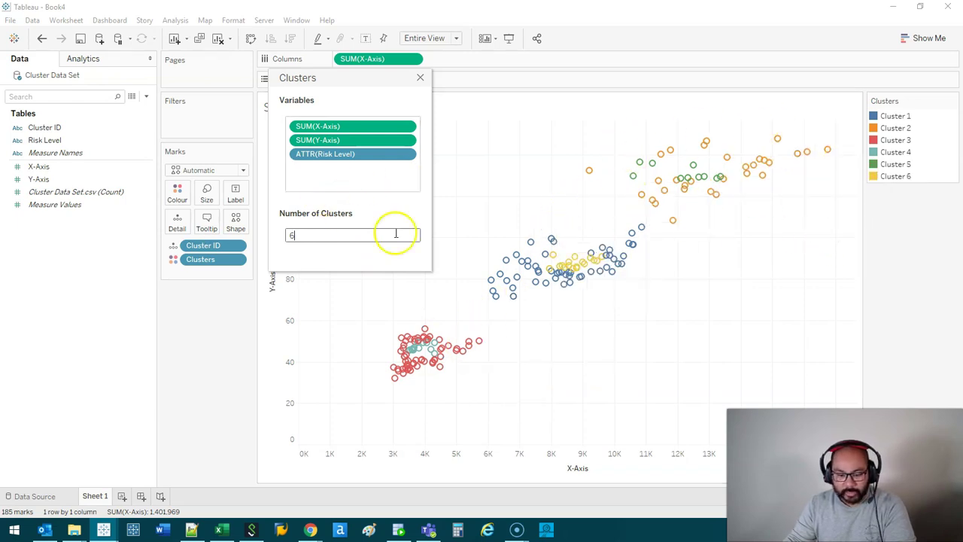
# Close the Clusters dialog, then reopen it through Edit Clusters on the Clusters pill.
pyautogui.click(420, 78)
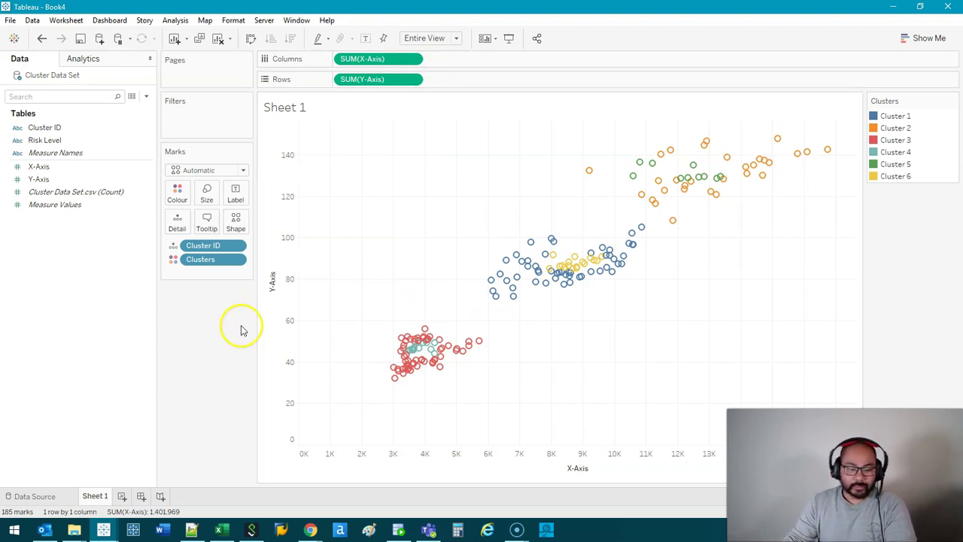
pyautogui.moveTo(237, 256); pyautogui.dragTo(223, 245)
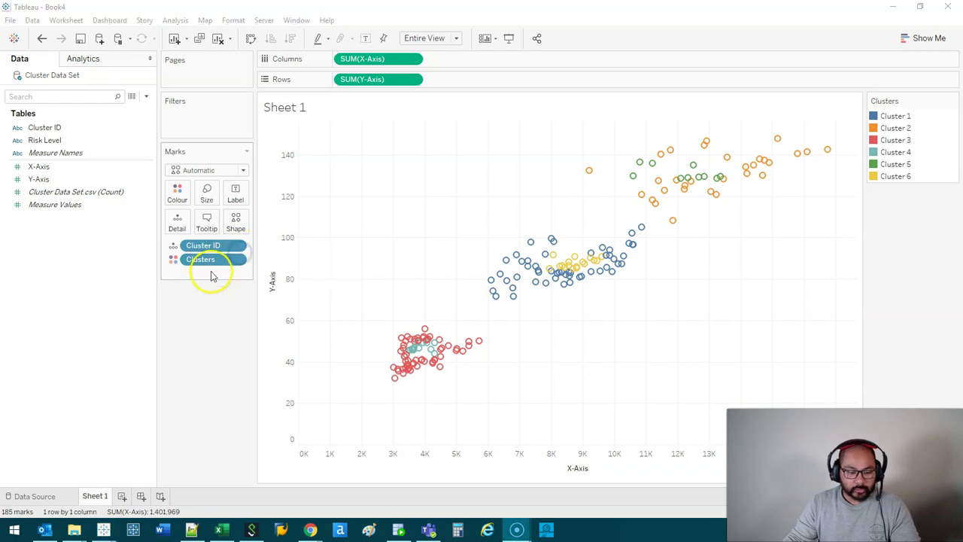
pyautogui.rightClick(207, 259)
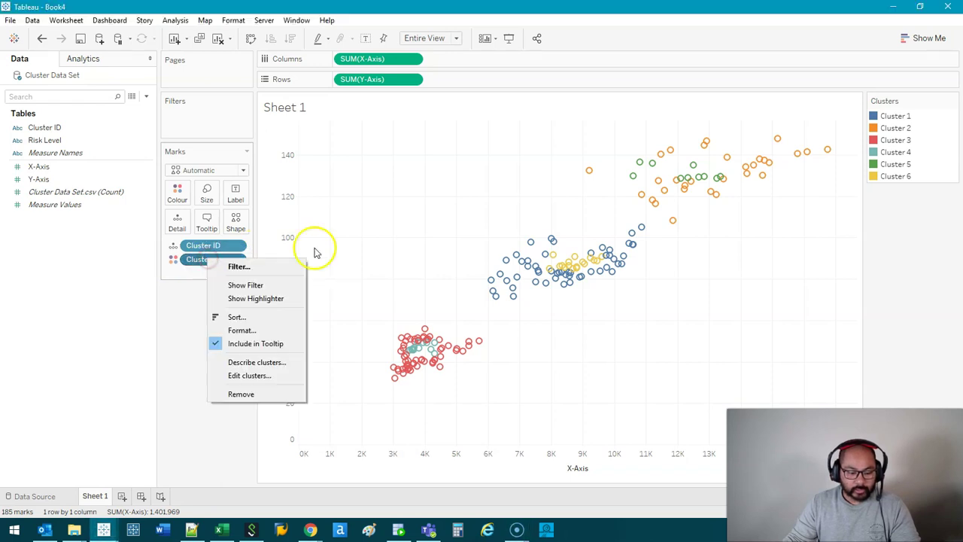
pyautogui.click(272, 378)
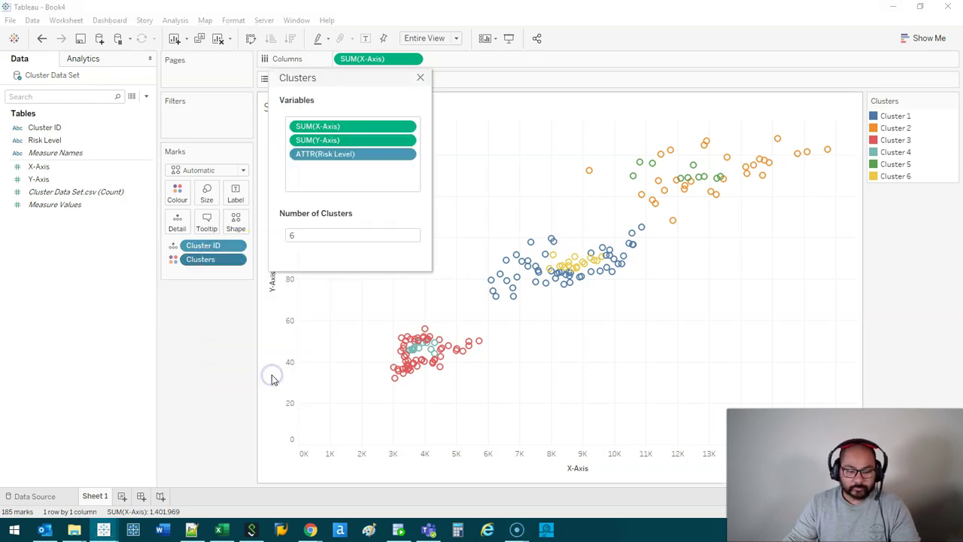
pyautogui.click(420, 78)
pyautogui.rightClick(212, 261)
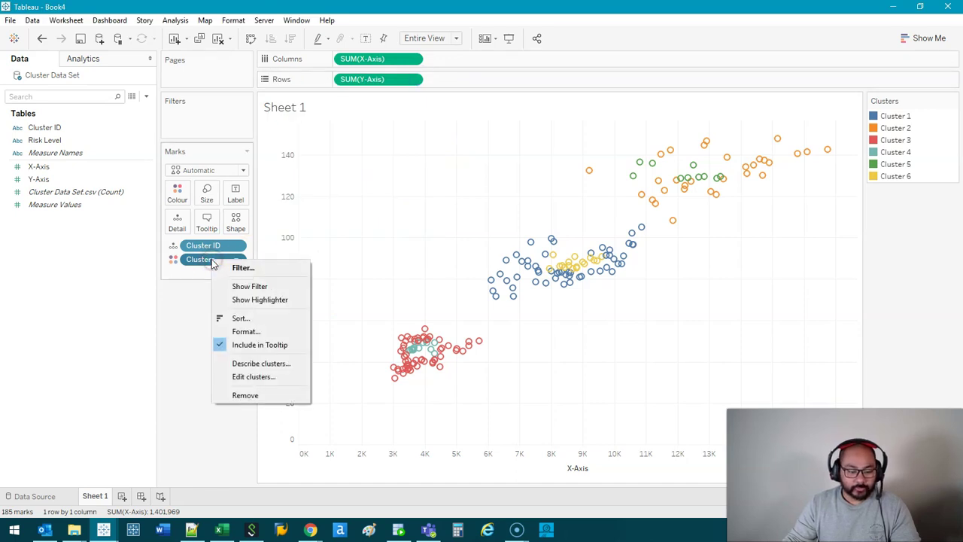
pyautogui.click(256, 364)
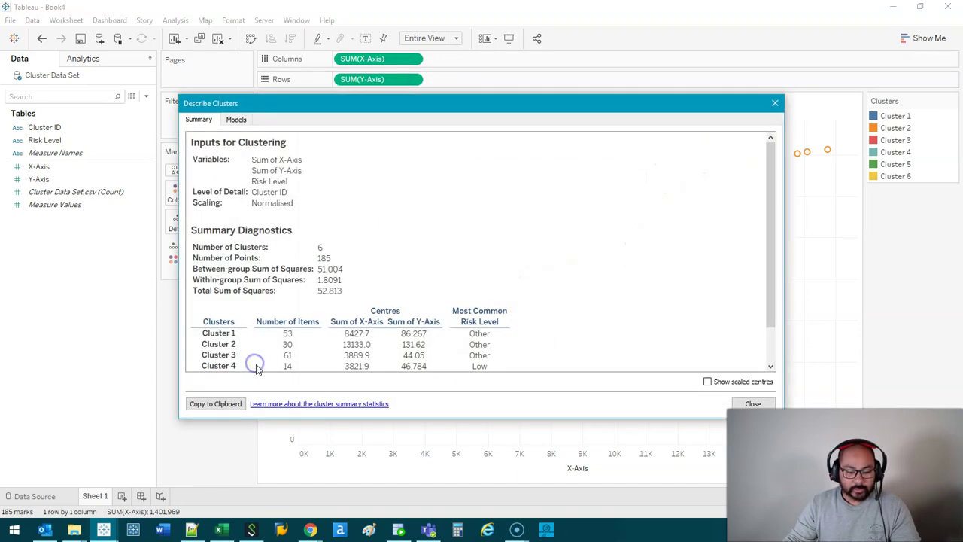
pyautogui.click(727, 164)
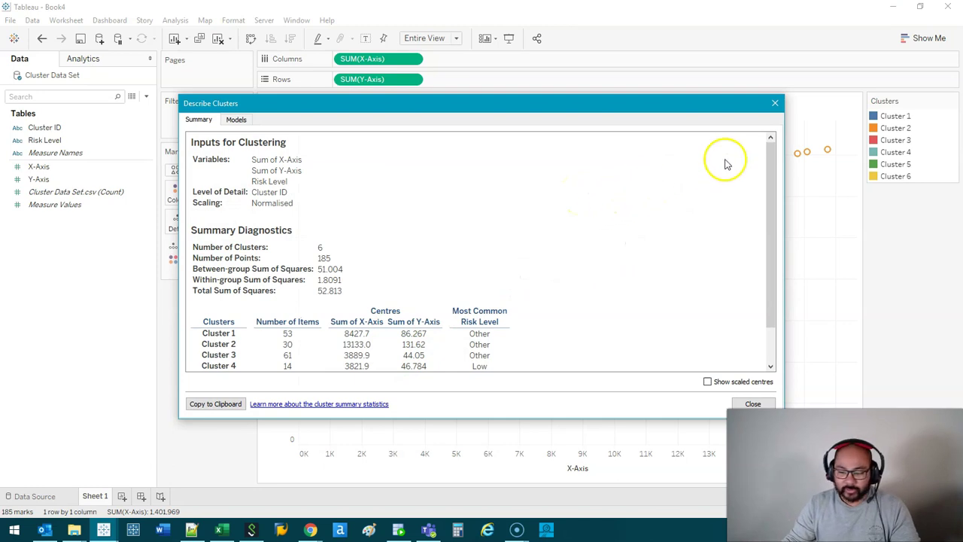
pyautogui.moveTo(771, 151)
pyautogui.mouseDown()
pyautogui.moveTo(771, 182)
pyautogui.moveTo(771, 142)
pyautogui.mouseUp()
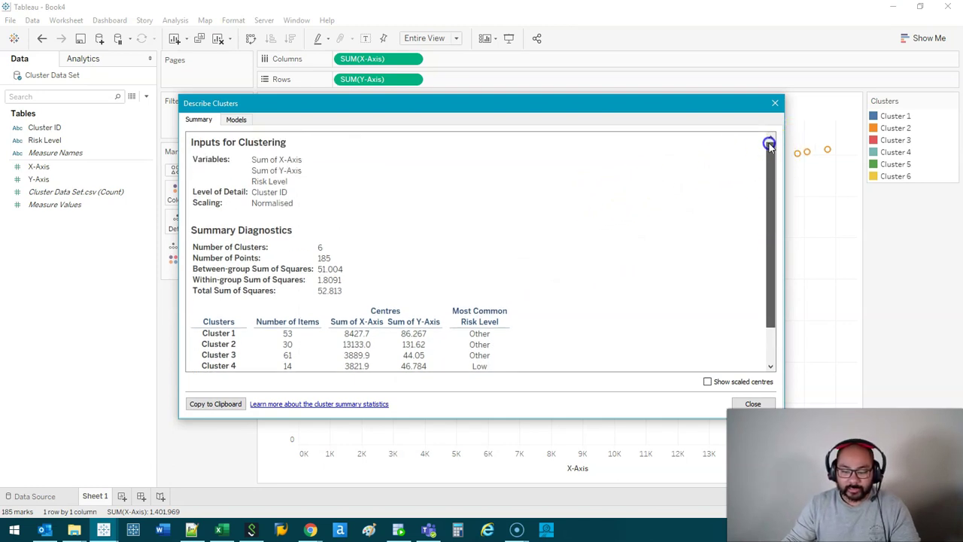
pyautogui.click(775, 105)
pyautogui.moveTo(429, 359)
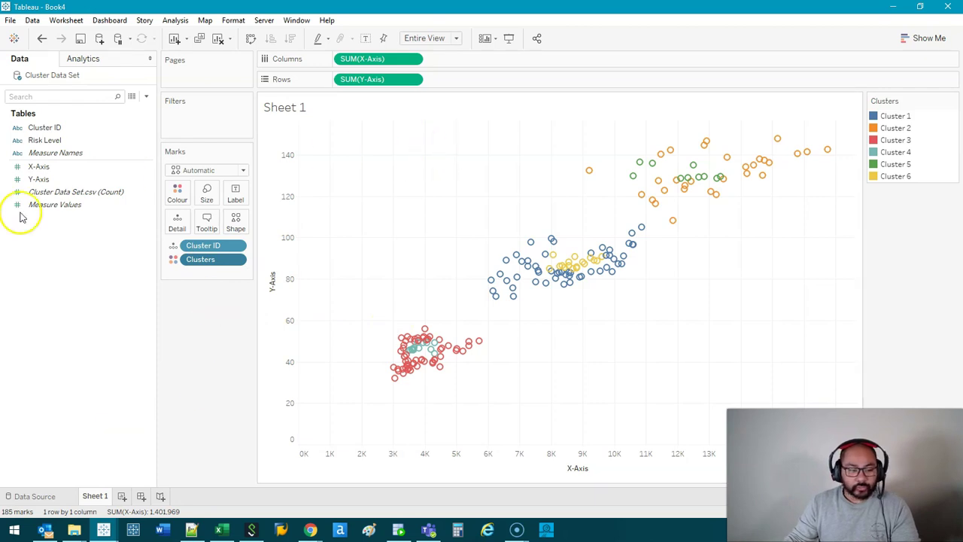
# Drop the Clusters pill into the Data pane and name the new field Cluster Group.
pyautogui.moveTo(218, 260); pyautogui.dragTo(69, 149)
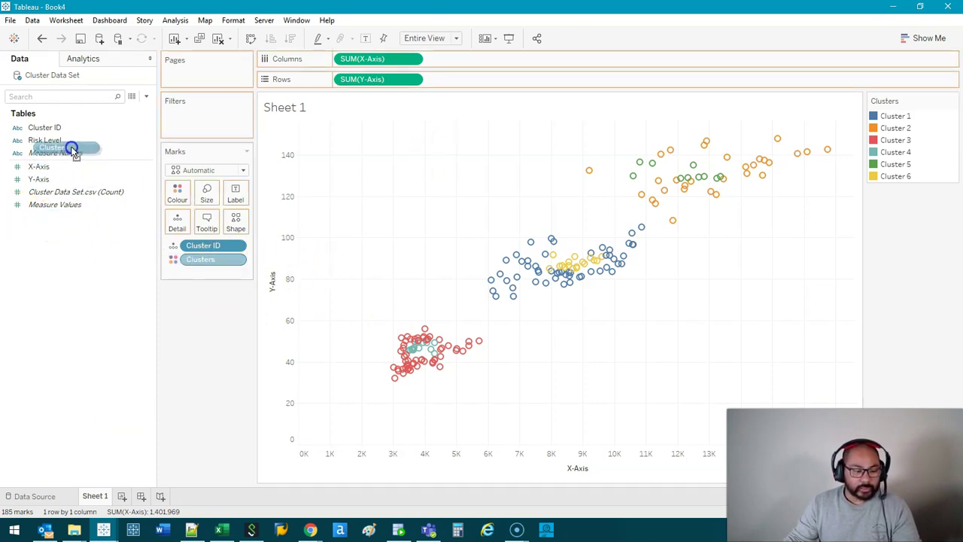
pyautogui.moveTo(69, 149); pyautogui.dragTo(69, 151)
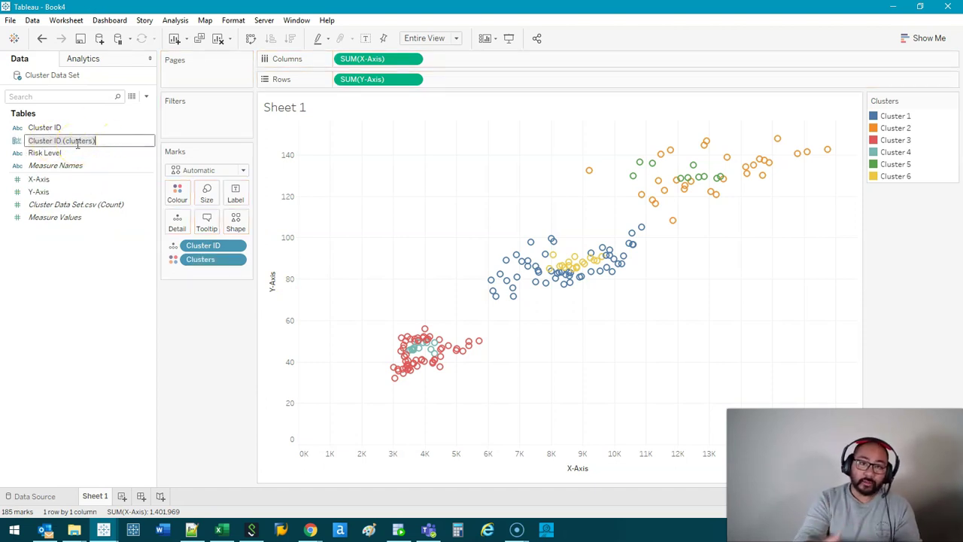
pyautogui.moveTo(71, 128); pyautogui.dragTo(16, 144)
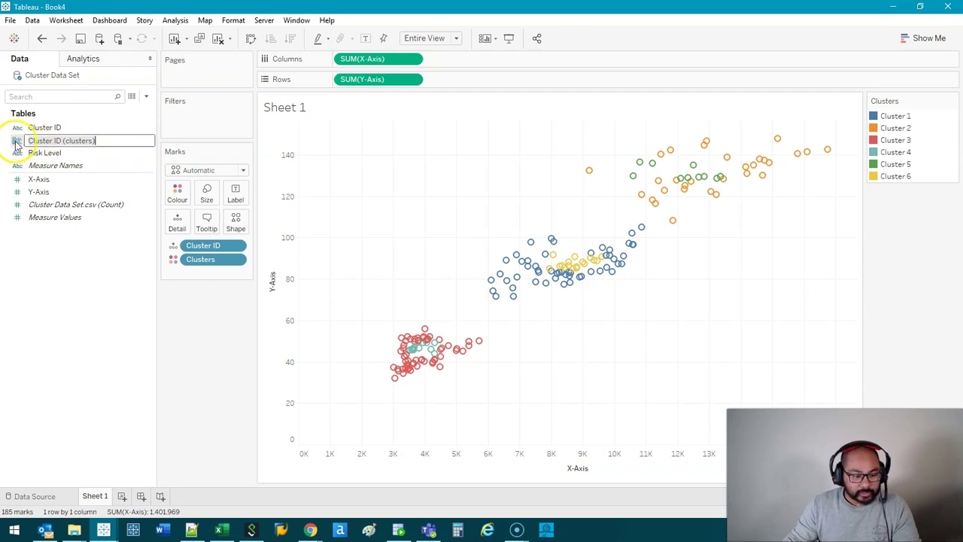
pyautogui.click(98, 142)
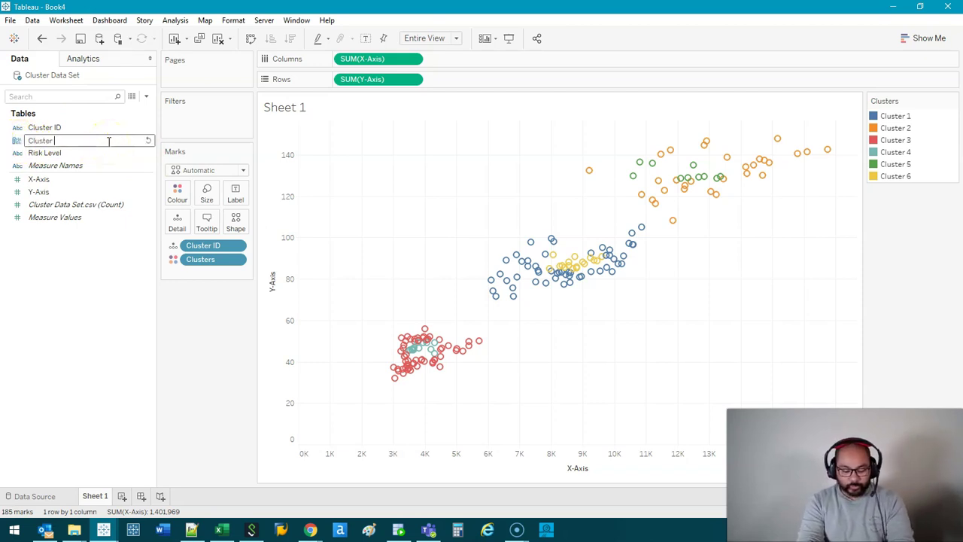
pyautogui.write('Group')
pyautogui.press('Return')
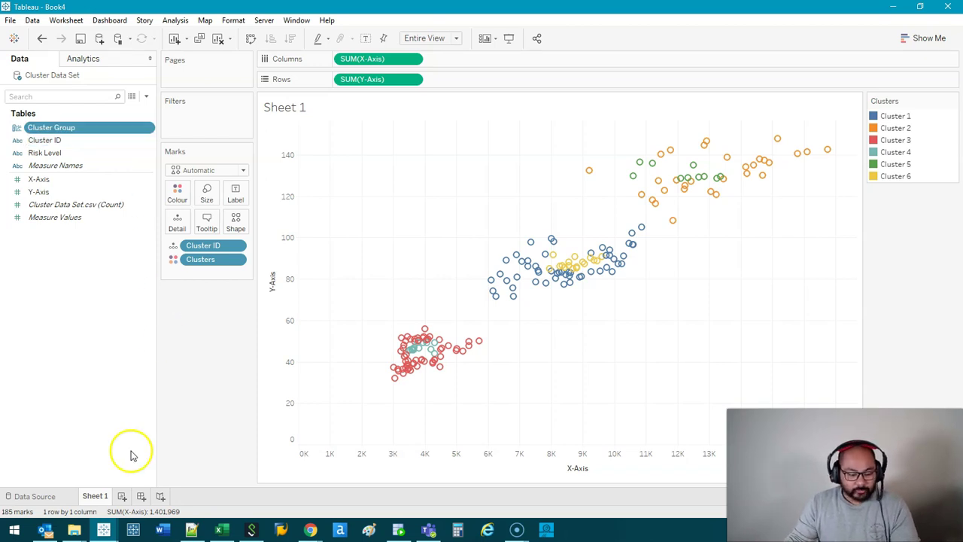
# On new Sheet 2, chart CNT(Cluster ID) per Cluster Group with bars coloured by Cluster Group.
pyautogui.click(124, 497)
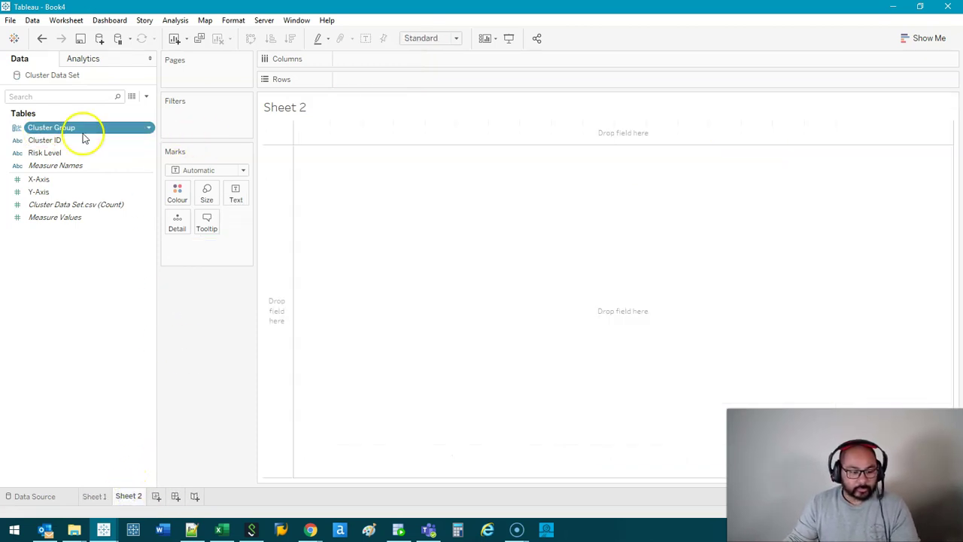
pyautogui.moveTo(47, 127); pyautogui.dragTo(278, 183)
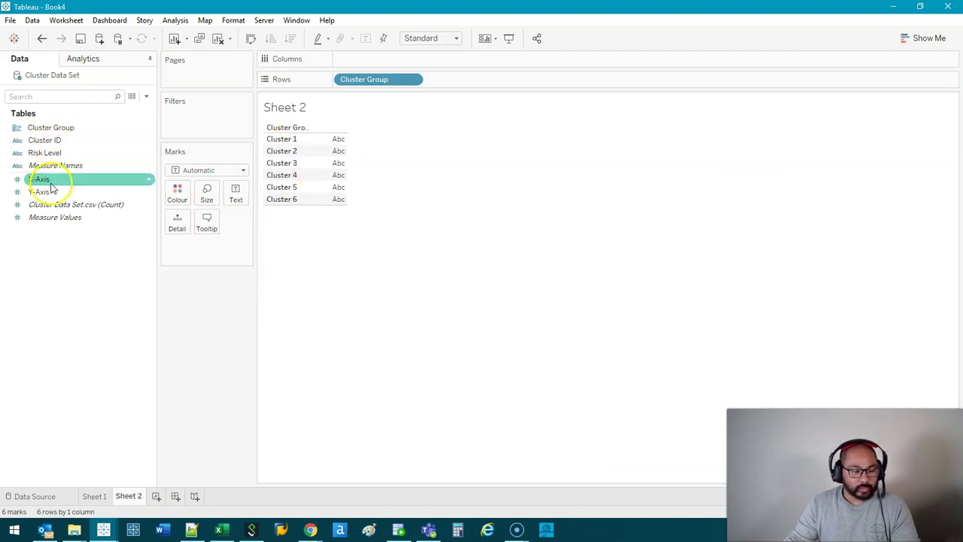
pyautogui.moveTo(45, 140); pyautogui.dragTo(426, 65)
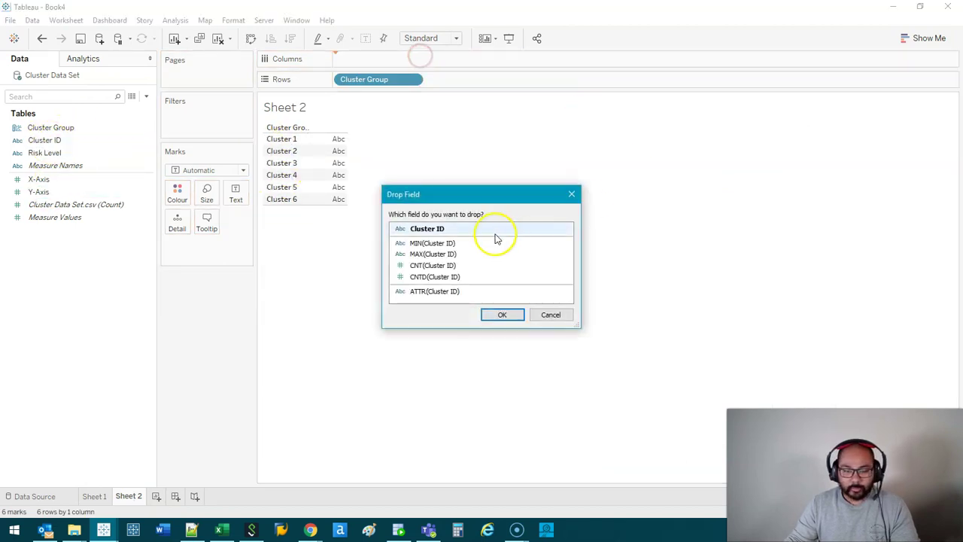
pyautogui.doubleClick(457, 267)
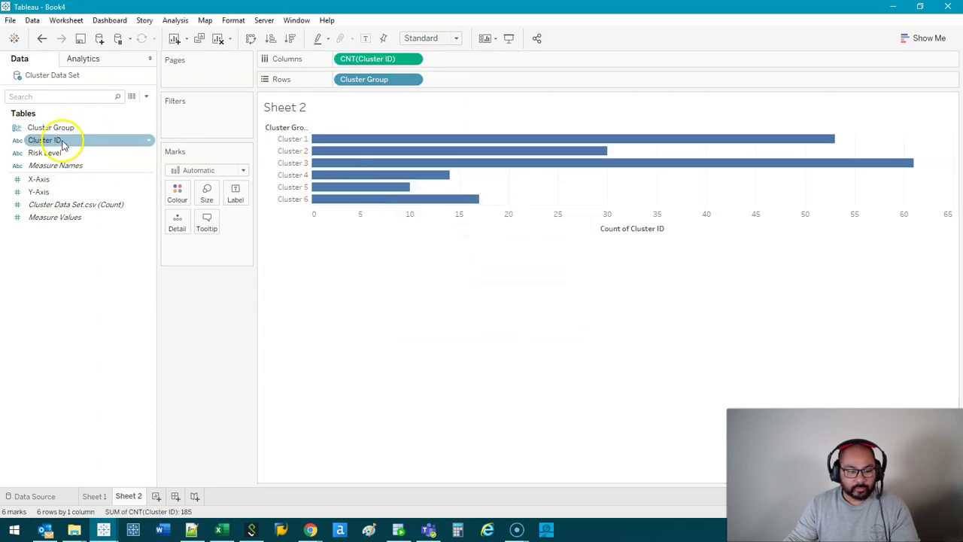
pyautogui.moveTo(49, 128); pyautogui.dragTo(186, 195)
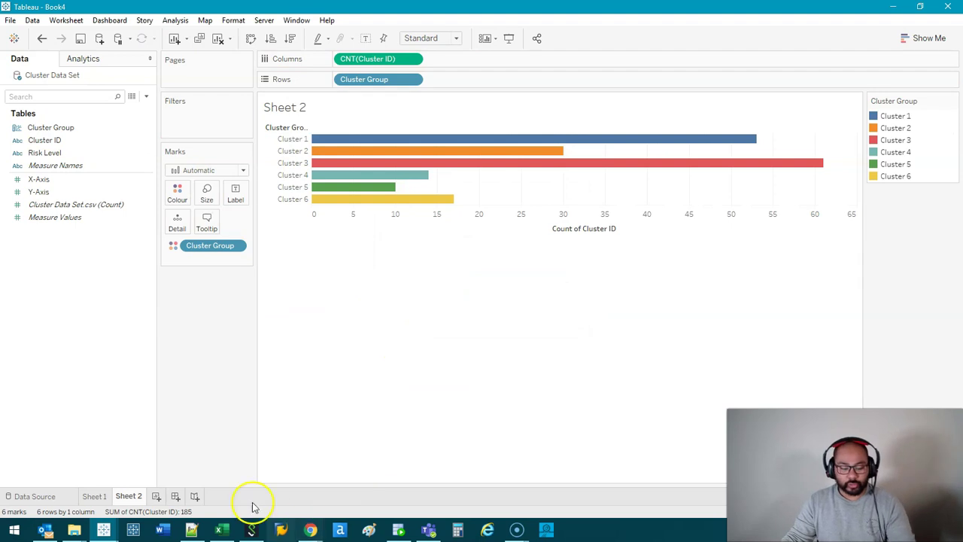
# Create a dashboard holding Sheet 1 and Sheet 2, with its height reduced to 600.
pyautogui.click(175, 498)
pyautogui.moveTo(39, 208)
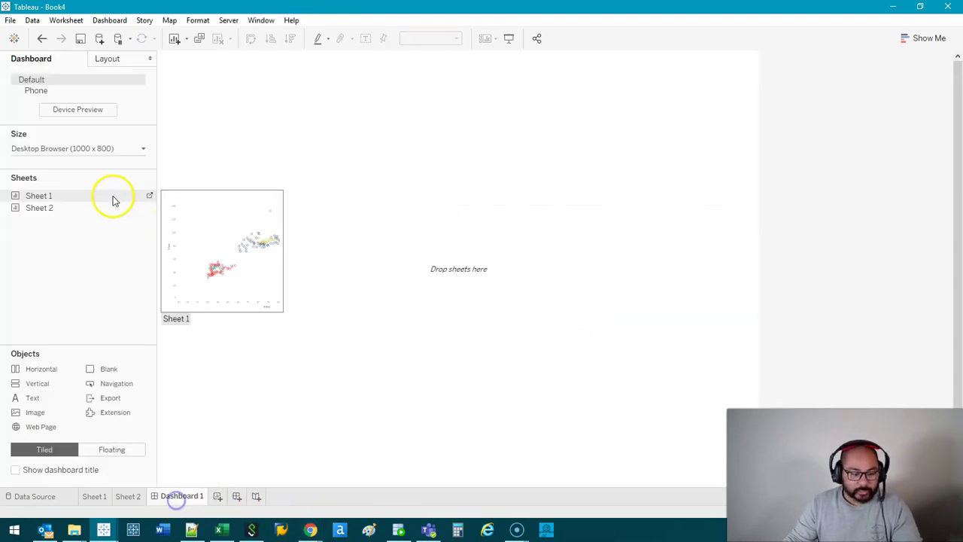
pyautogui.doubleClick(58, 196)
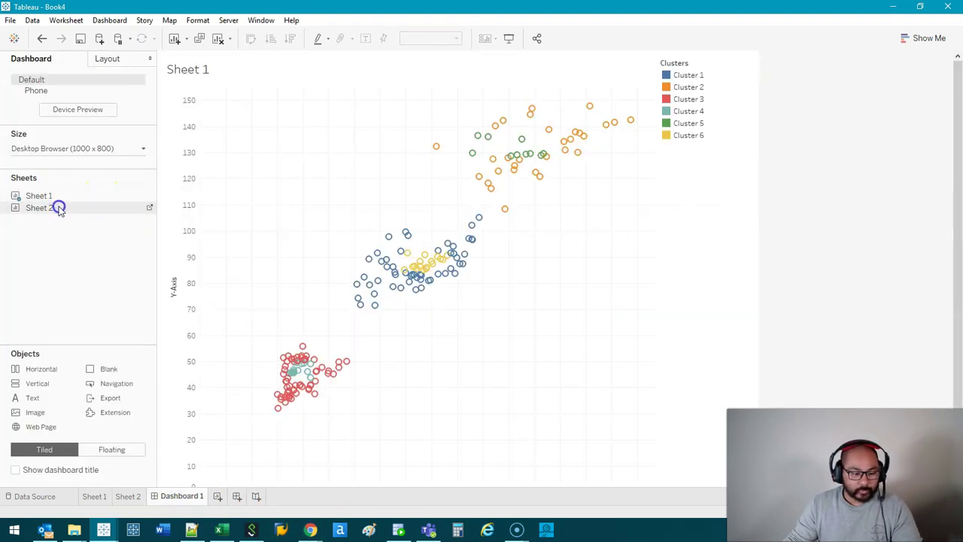
pyautogui.click(92, 149)
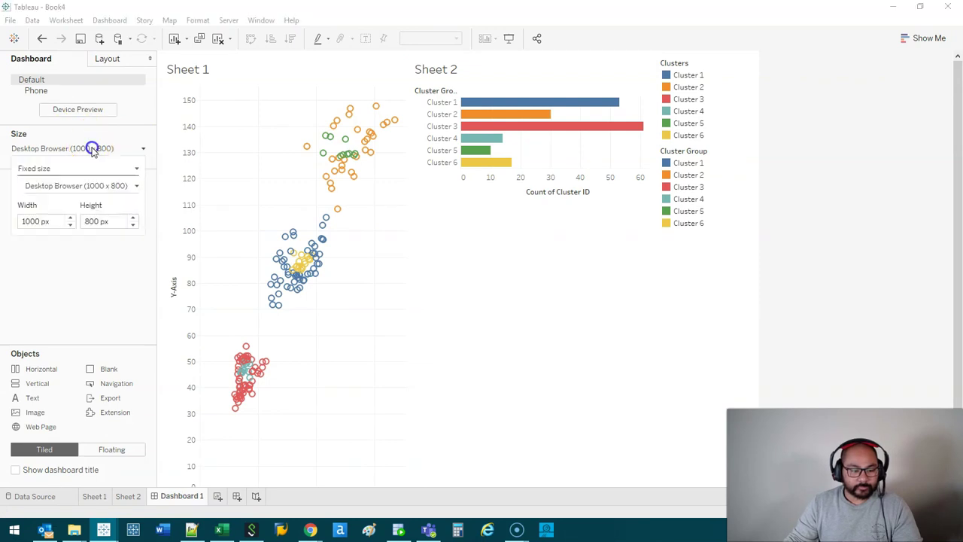
pyautogui.click(134, 225)
# Move the Sheet 2 bar chart above the scatter plot and remove the legends.
pyautogui.click(548, 299)
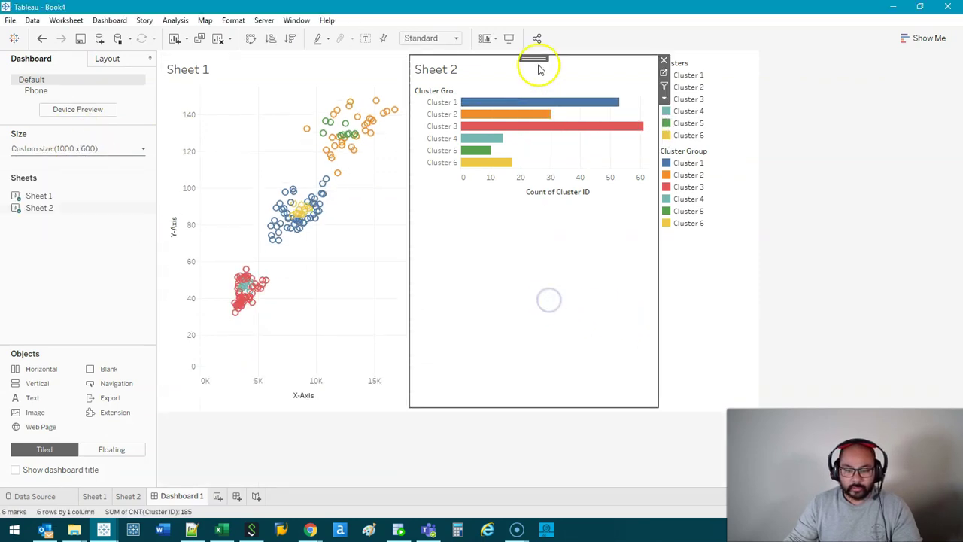
pyautogui.moveTo(539, 69); pyautogui.dragTo(236, 118)
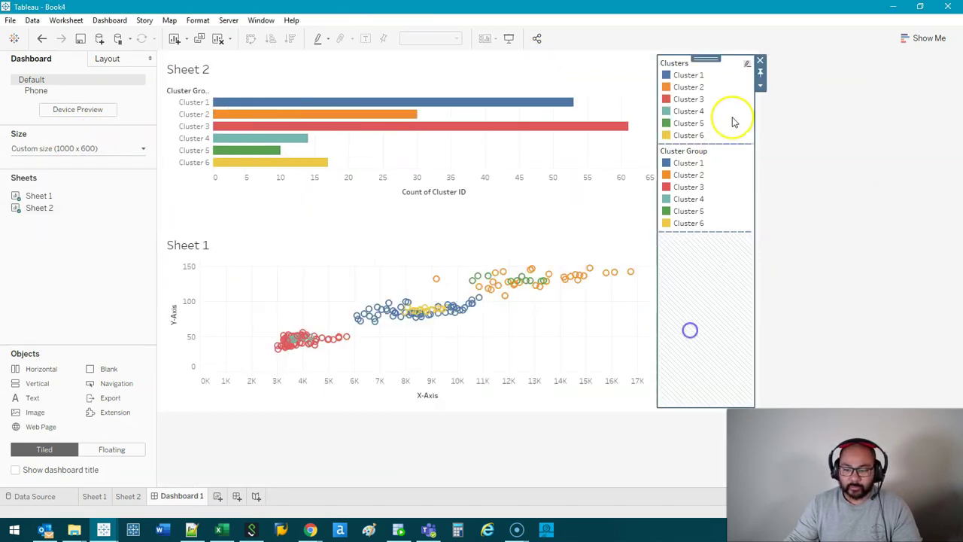
pyautogui.click(760, 60)
pyautogui.click(552, 289)
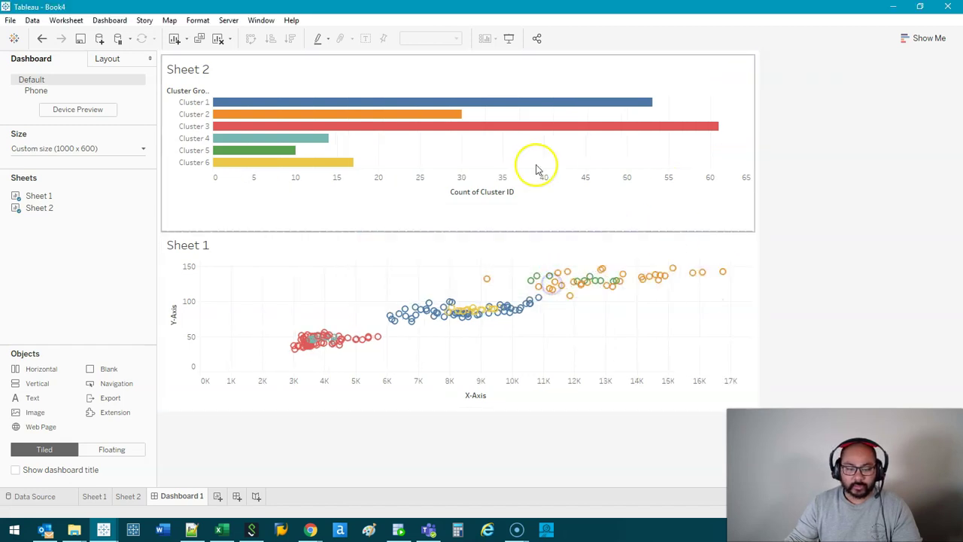
# Sort the Cluster Group bars descending by count and adjust the divider above the scatter plot.
pyautogui.moveTo(475, 230); pyautogui.dragTo(474, 199)
pyautogui.click(438, 81)
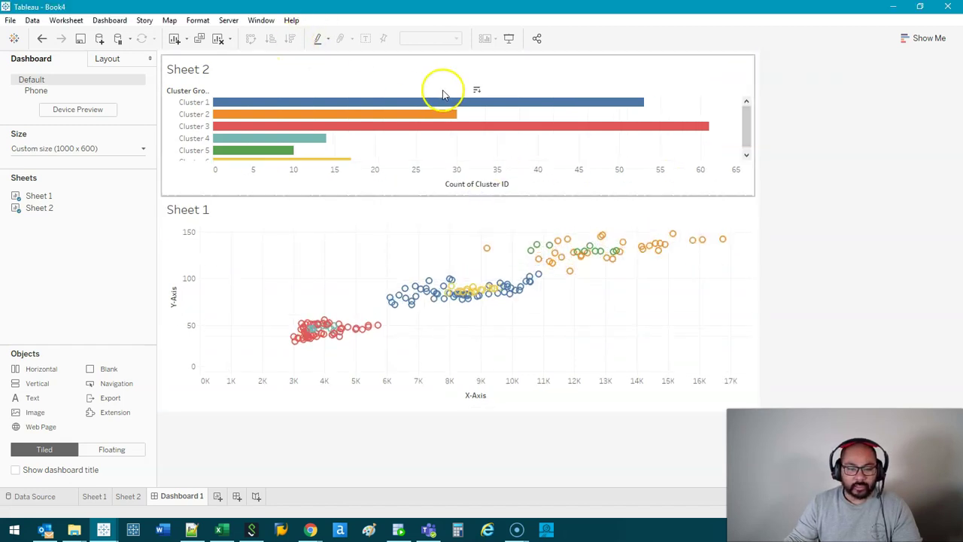
pyautogui.click(289, 39)
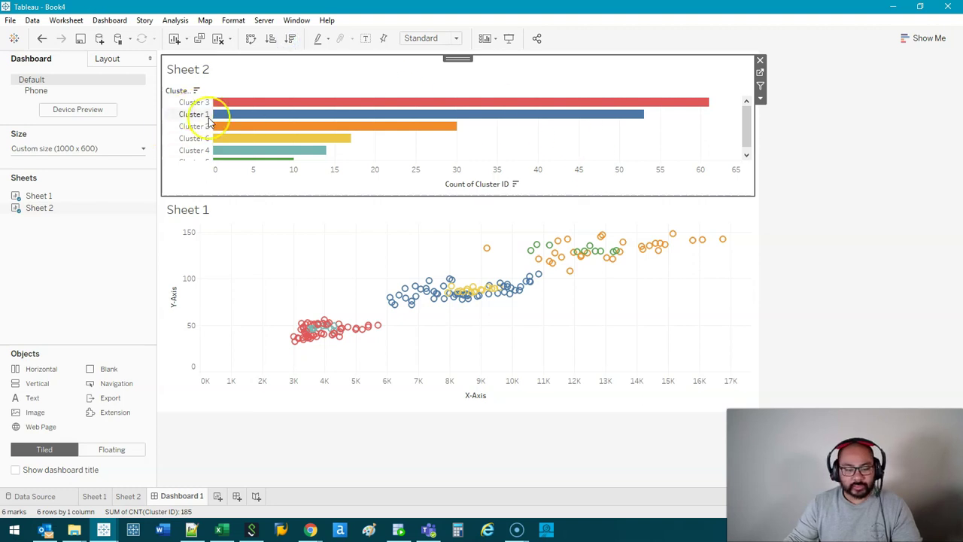
pyautogui.moveTo(231, 127)
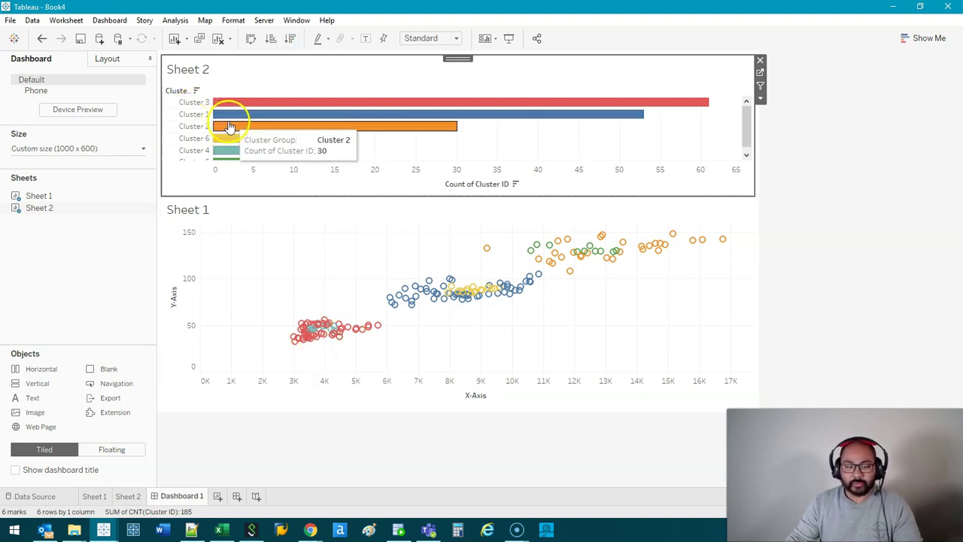
pyautogui.scroll(-1, 256, 153)
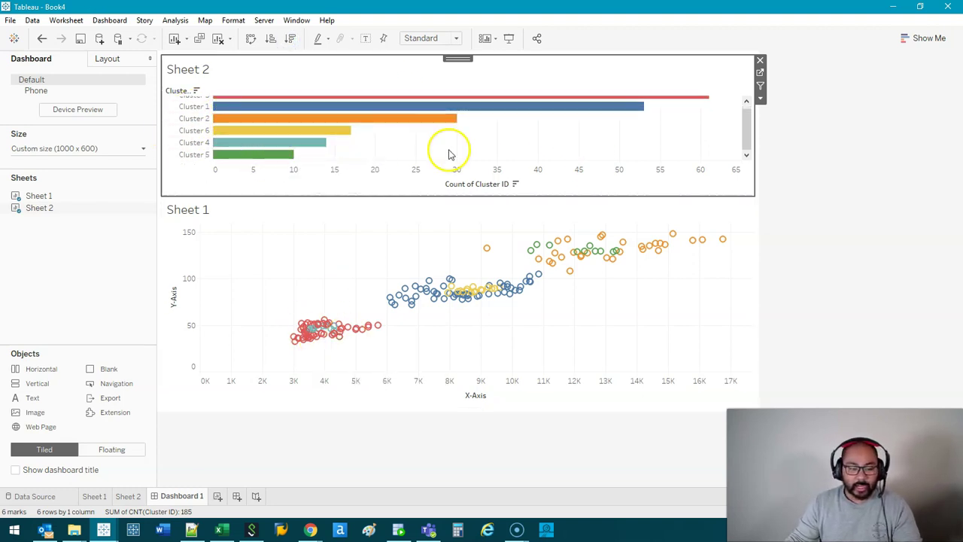
pyautogui.click(505, 200)
pyautogui.moveTo(505, 197); pyautogui.dragTo(507, 206)
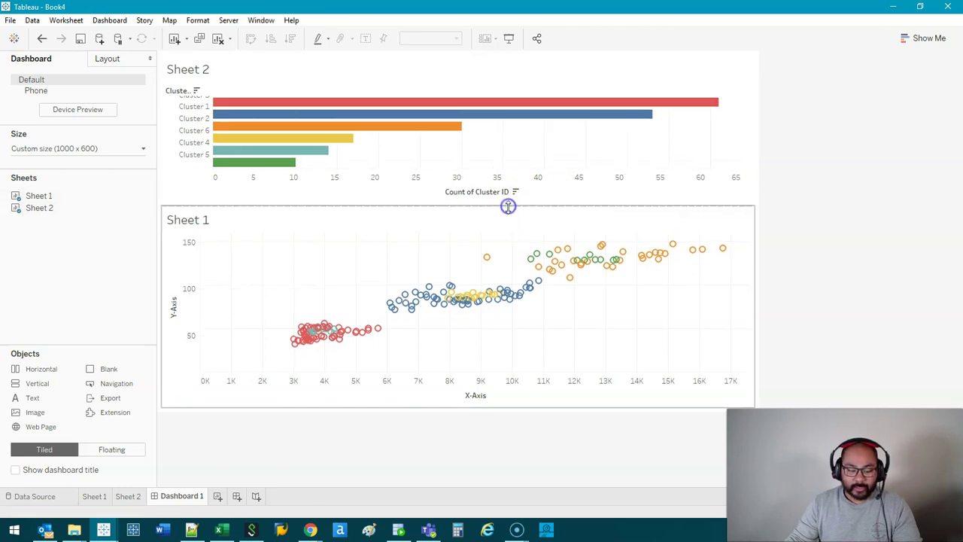